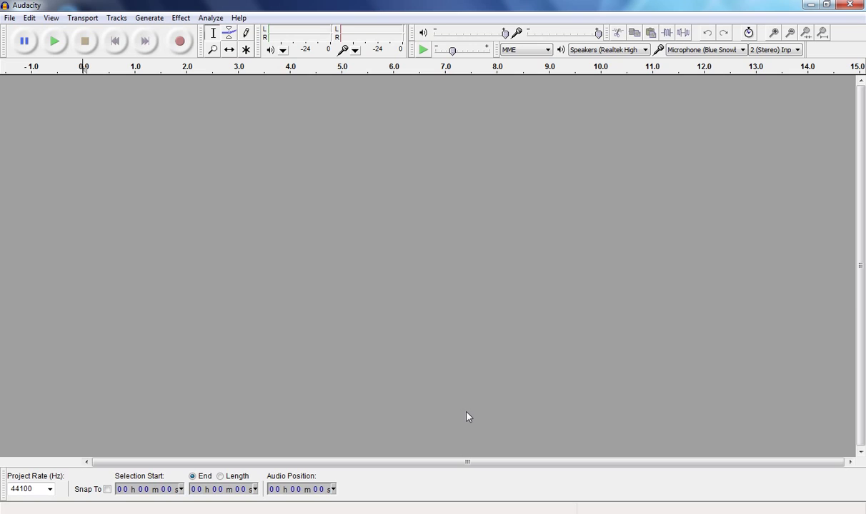
Play the DEMON FRIEND short film in the browser, pause it at 1:05, and return to Audacity.
{"action": "key", "text": "alt+Tab"}
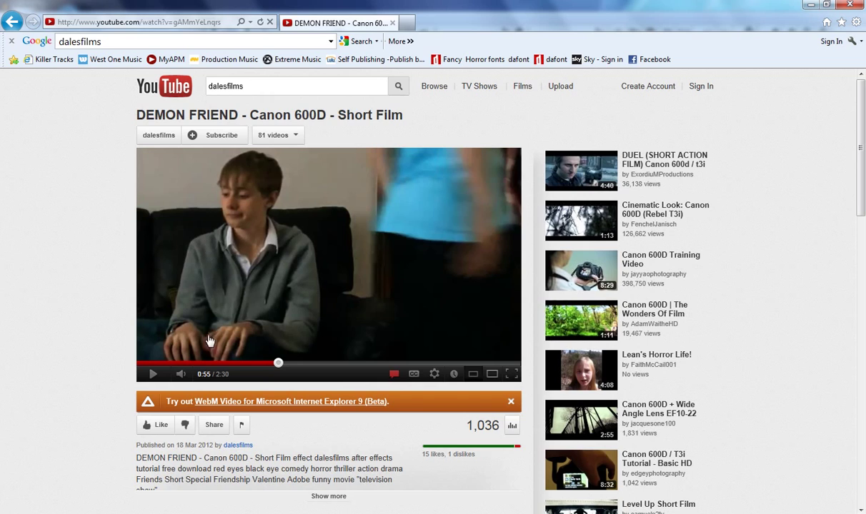
{"action": "left_click", "coordinate": [153, 374]}
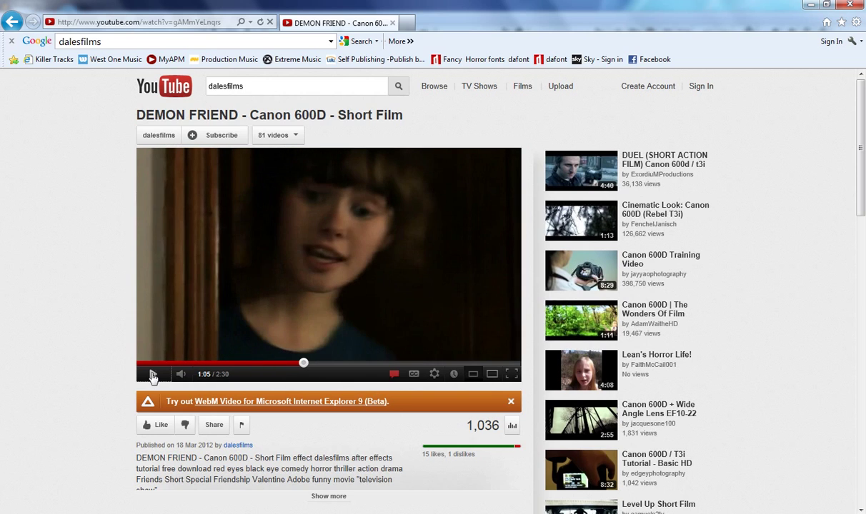
{"action": "left_click", "coordinate": [151, 375]}
{"action": "left_click", "coordinate": [307, 428]}
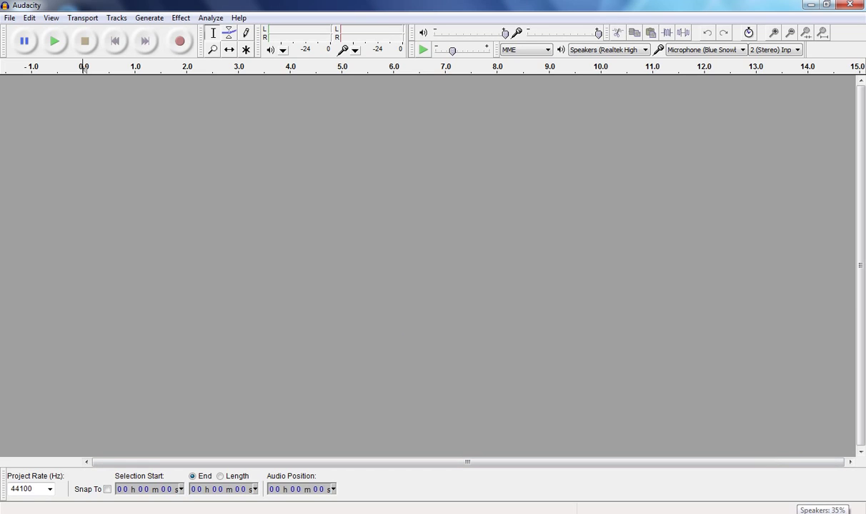
Open the Recording devices list in Windows Sound settings from the tray speaker.
{"action": "right_click", "coordinate": [821, 511]}
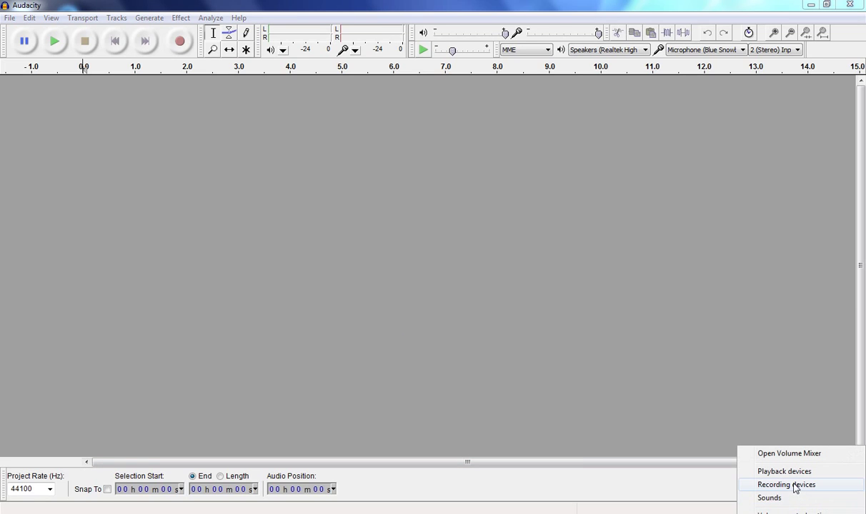
{"action": "left_click", "coordinate": [794, 487]}
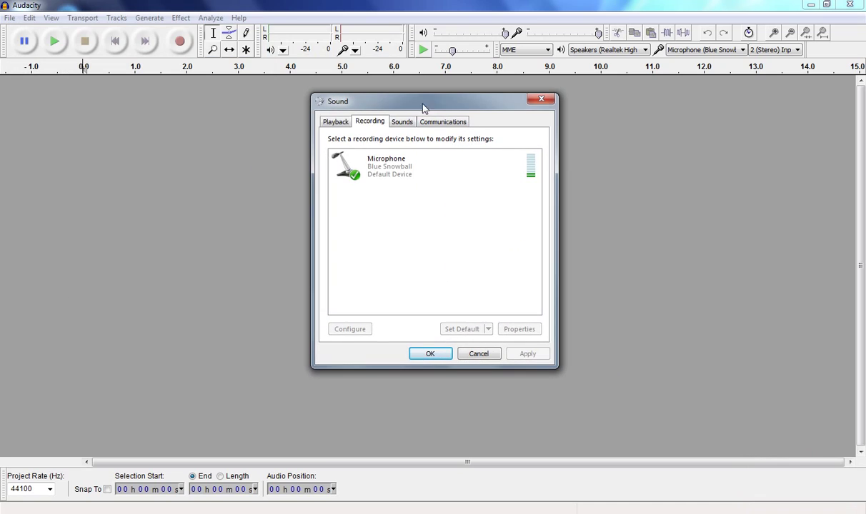
{"action": "left_click", "coordinate": [333, 121]}
{"action": "left_click", "coordinate": [365, 121]}
Show disabled devices and enable Stereo Mix so it reads Ready.
{"action": "right_click", "coordinate": [441, 249]}
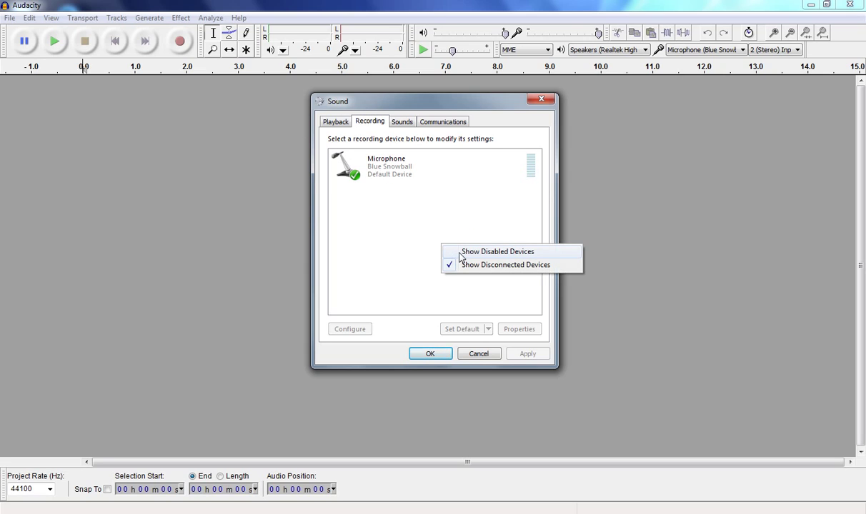
{"action": "left_click", "coordinate": [498, 252]}
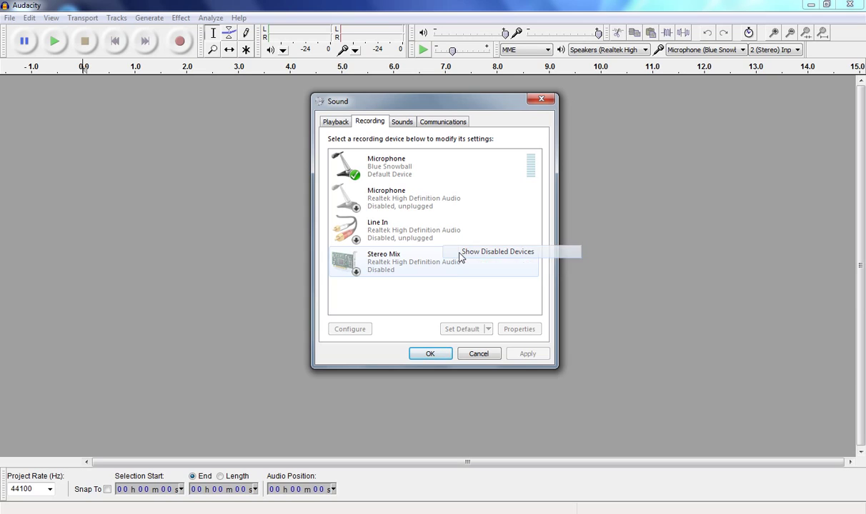
{"action": "left_click", "coordinate": [411, 263]}
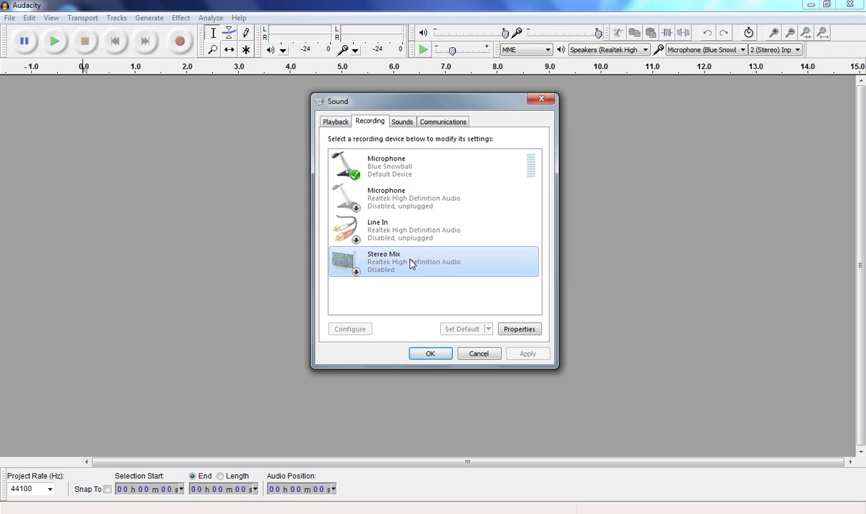
{"action": "right_click", "coordinate": [410, 263]}
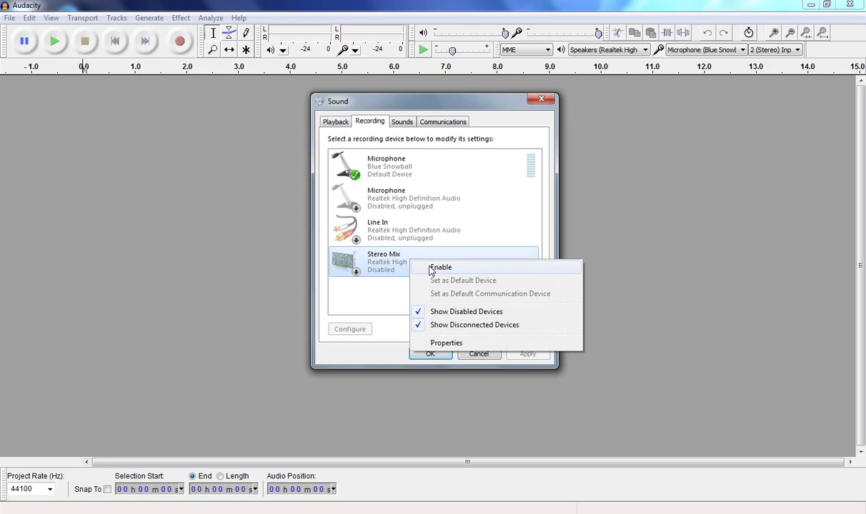
{"action": "left_click", "coordinate": [432, 269]}
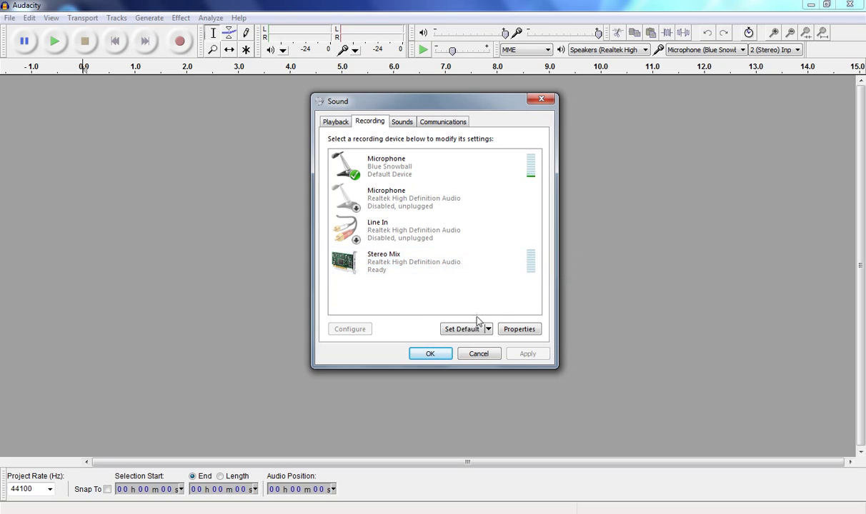
Close the Sound window and lower the speaker volume from 45 to 36.
{"action": "left_click", "coordinate": [431, 355]}
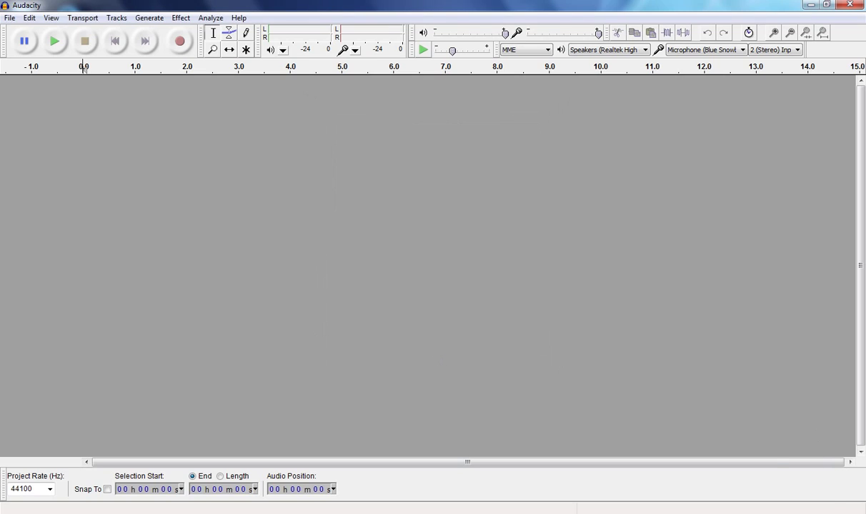
{"action": "left_click", "coordinate": [796, 507]}
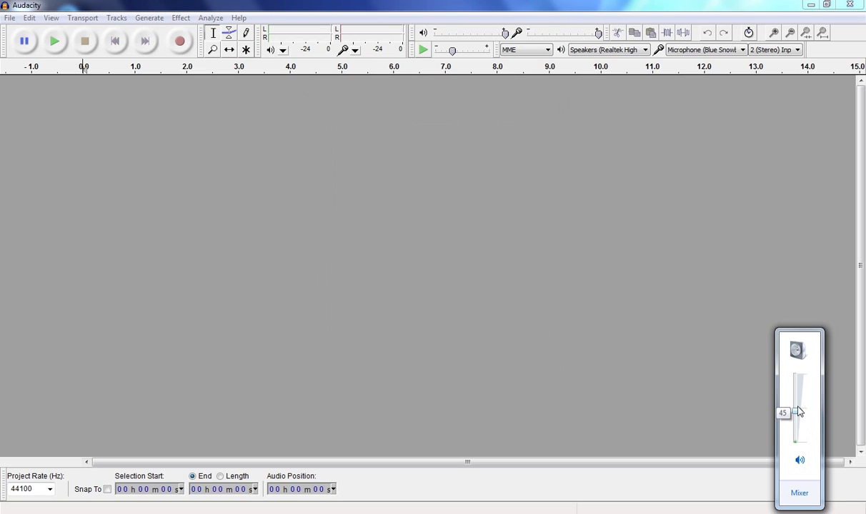
{"action": "left_click_drag", "start_coordinate": [798, 407], "coordinate": [799, 420]}
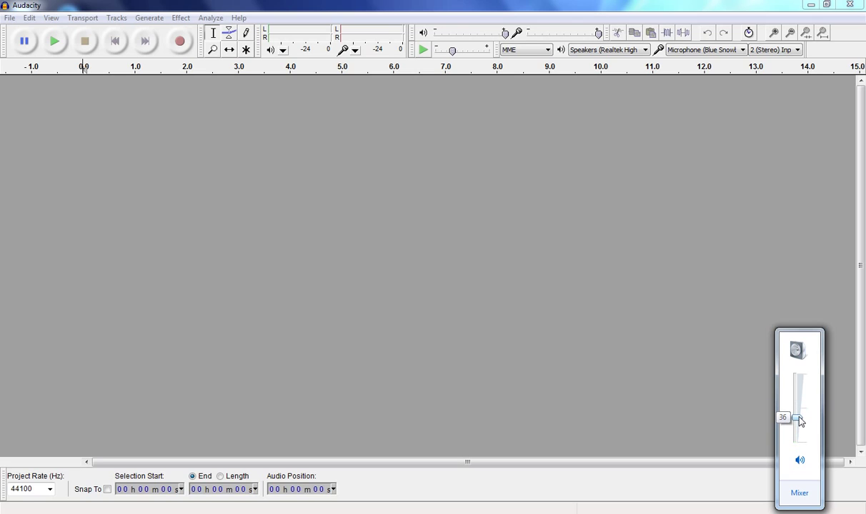
{"action": "left_click", "coordinate": [686, 375]}
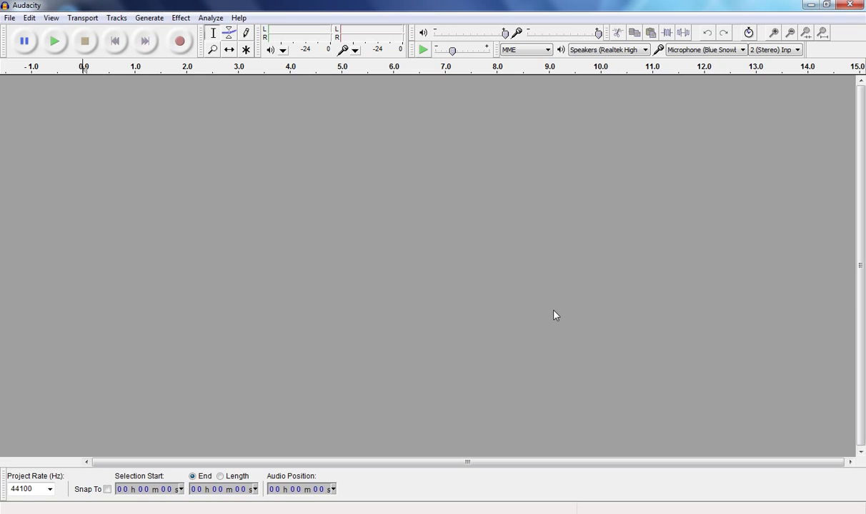
Minimise Audacity and place the Recording devices window beside the YouTube video.
{"action": "left_click", "coordinate": [849, 4]}
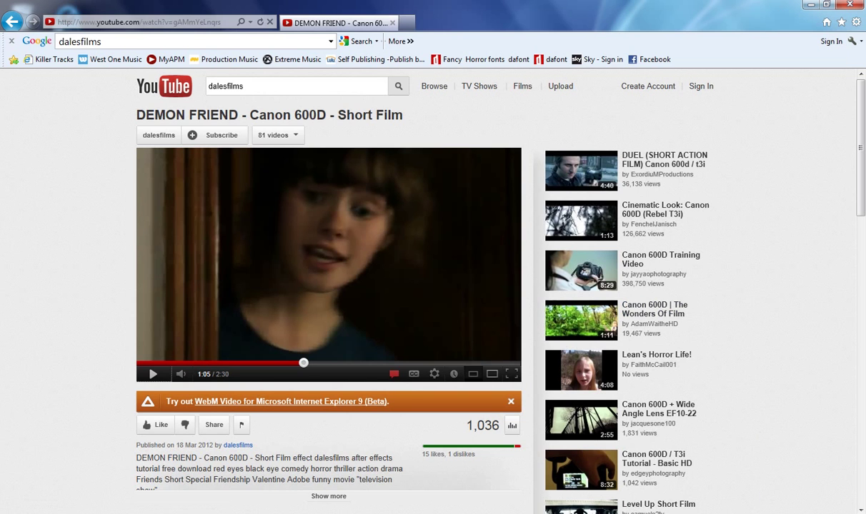
{"action": "right_click", "coordinate": [786, 513]}
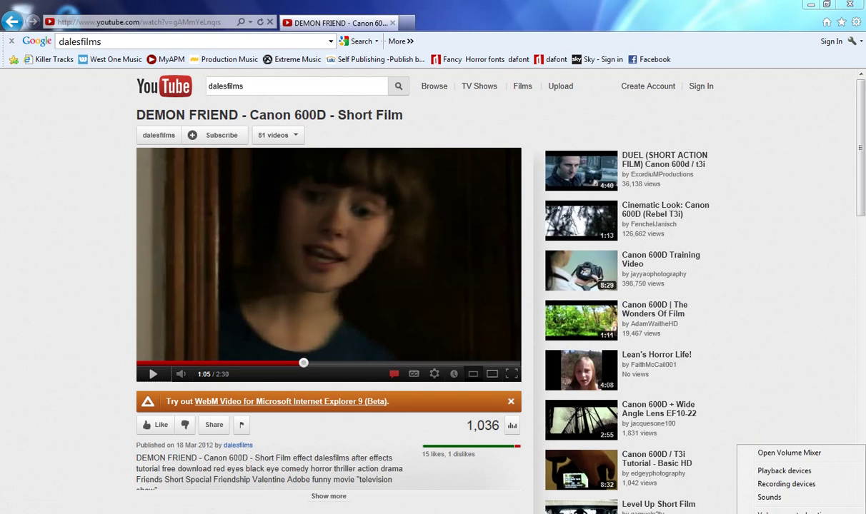
{"action": "left_click", "coordinate": [786, 484]}
{"action": "left_click_drag", "start_coordinate": [193, 58], "coordinate": [665, 123]}
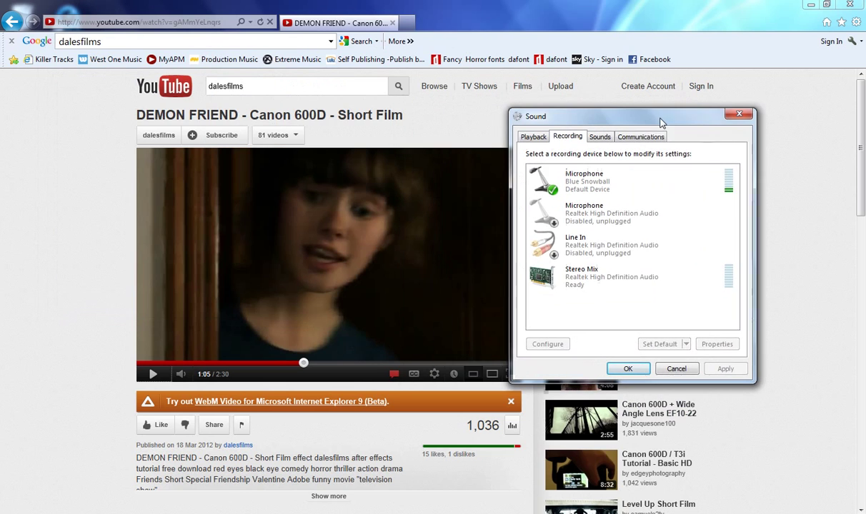
In Stereo Mix properties, turn off 'Listen to this device' and confirm both dialogs.
{"action": "left_click", "coordinate": [613, 282]}
{"action": "left_click", "coordinate": [722, 344]}
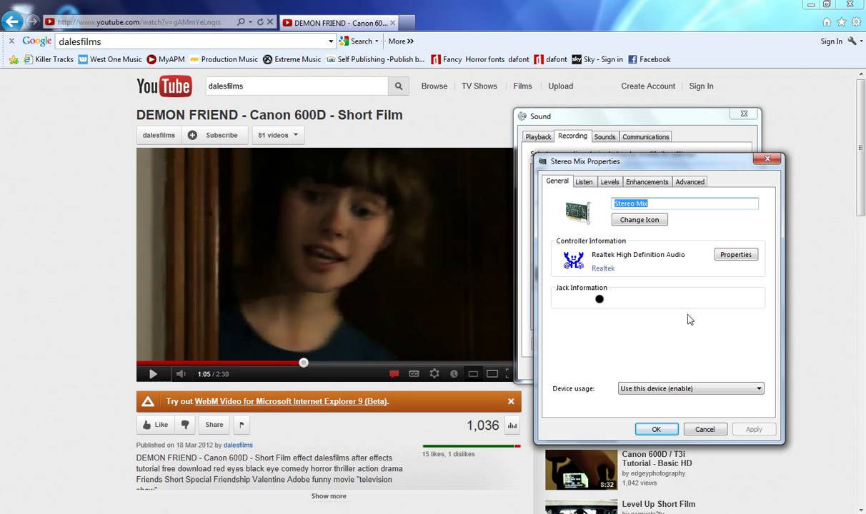
{"action": "left_click", "coordinate": [583, 181]}
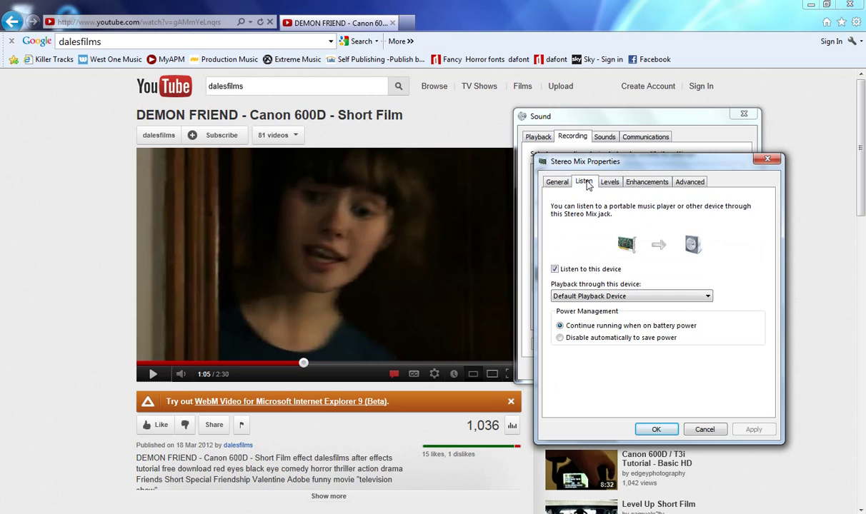
{"action": "left_click", "coordinate": [555, 269]}
{"action": "left_click", "coordinate": [657, 430]}
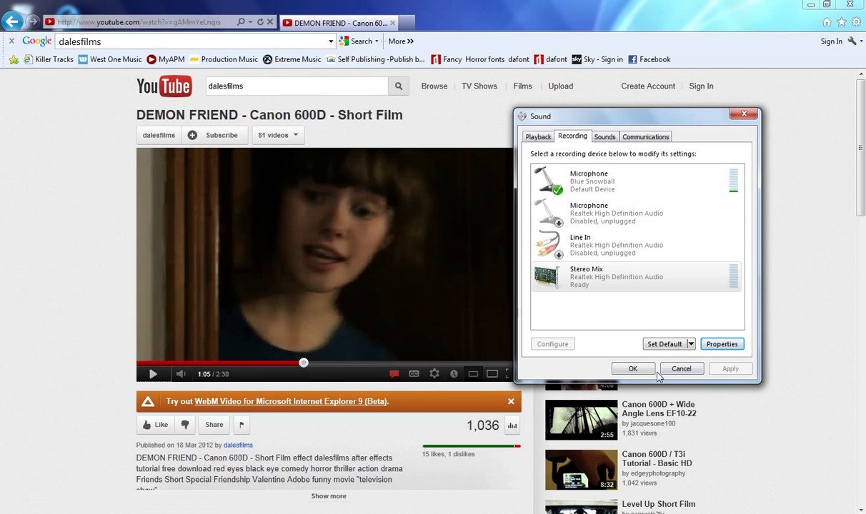
{"action": "left_click", "coordinate": [633, 369]}
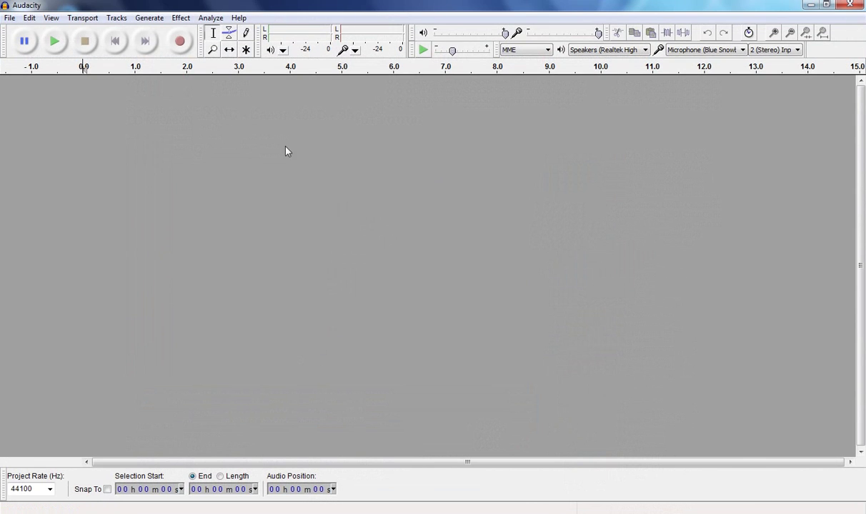
In Preferences > Devices, set the recording device to Stereo Mix (Realtek High Definition Audio).
{"action": "left_click", "coordinate": [30, 18]}
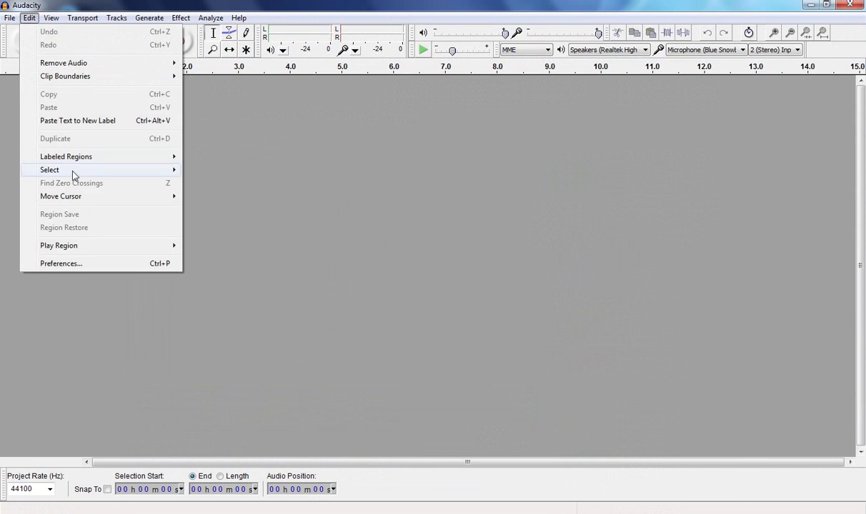
{"action": "left_click", "coordinate": [98, 265]}
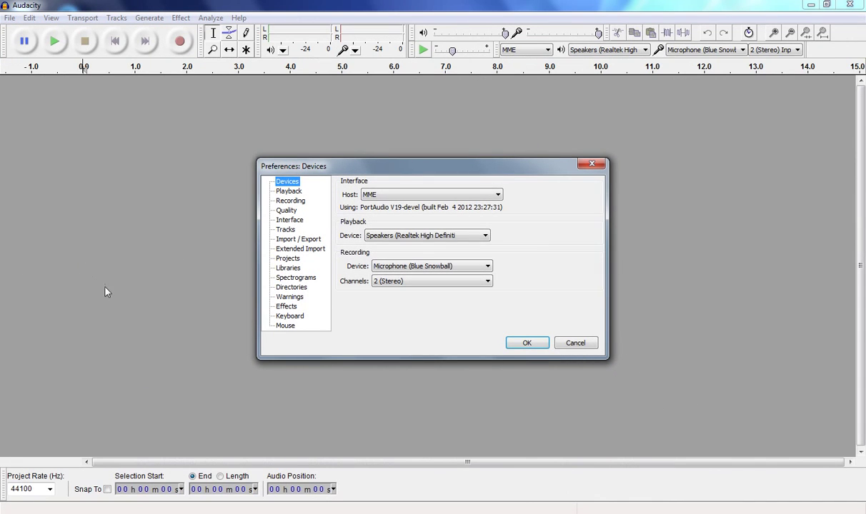
{"action": "left_click", "coordinate": [429, 265]}
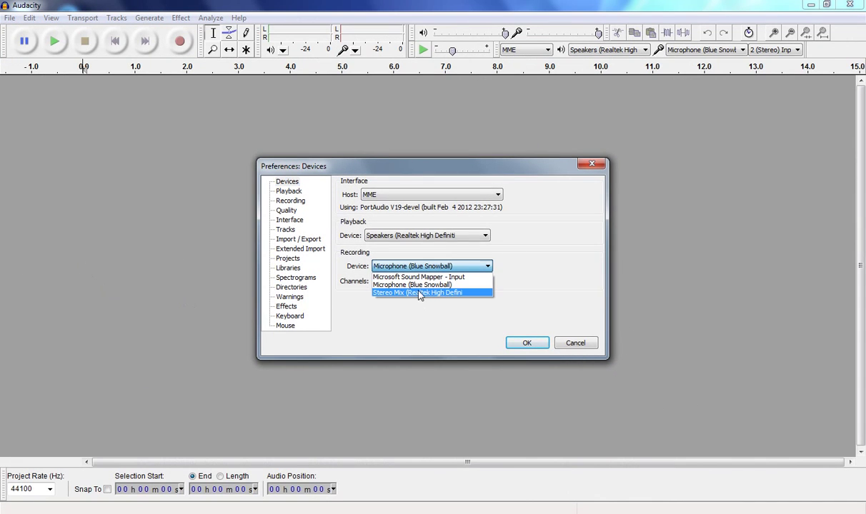
{"action": "left_click", "coordinate": [397, 288]}
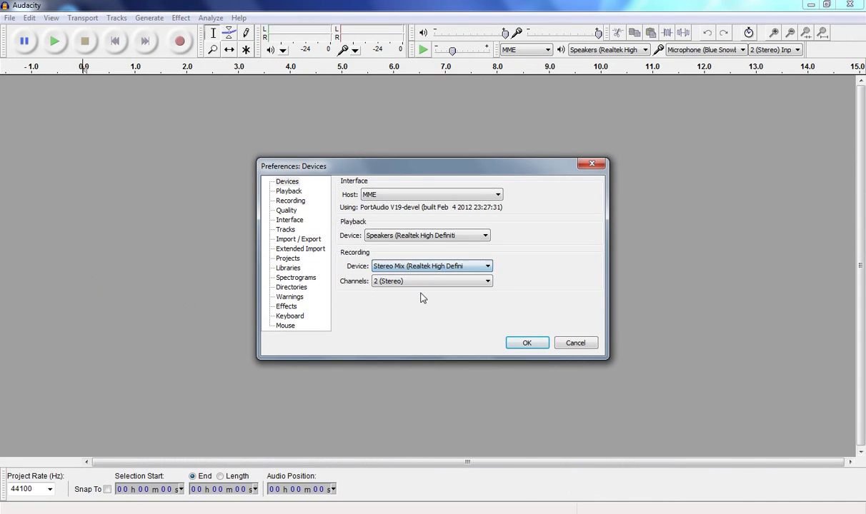
{"action": "left_click", "coordinate": [528, 344]}
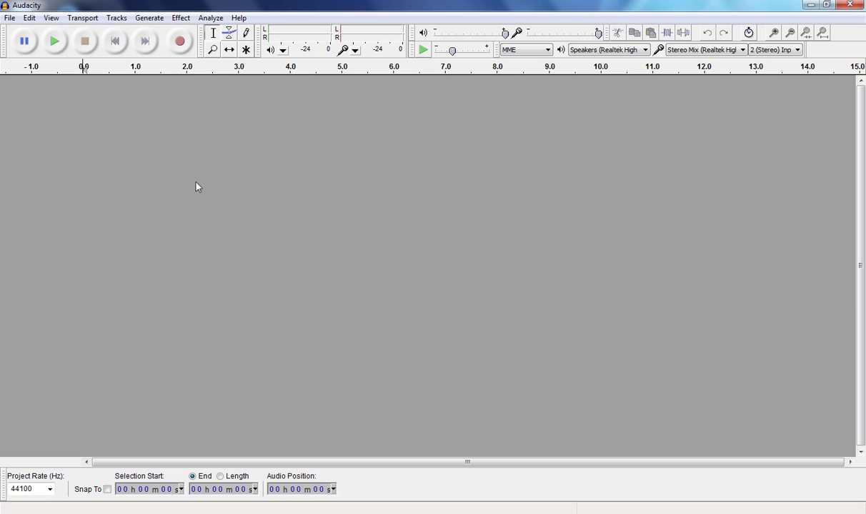
Record the film's audio while the YouTube video plays, pausing it at 1:22, then stop recording.
{"action": "left_click", "coordinate": [180, 41]}
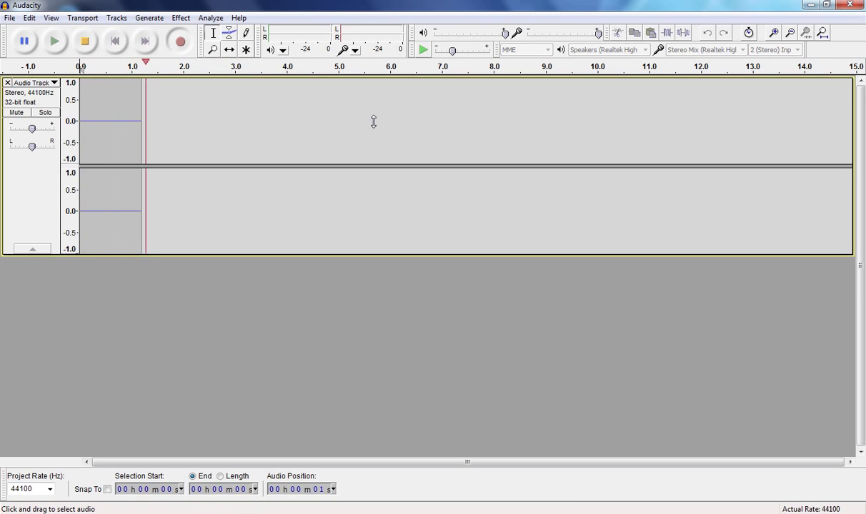
{"action": "key", "text": "alt+Tab"}
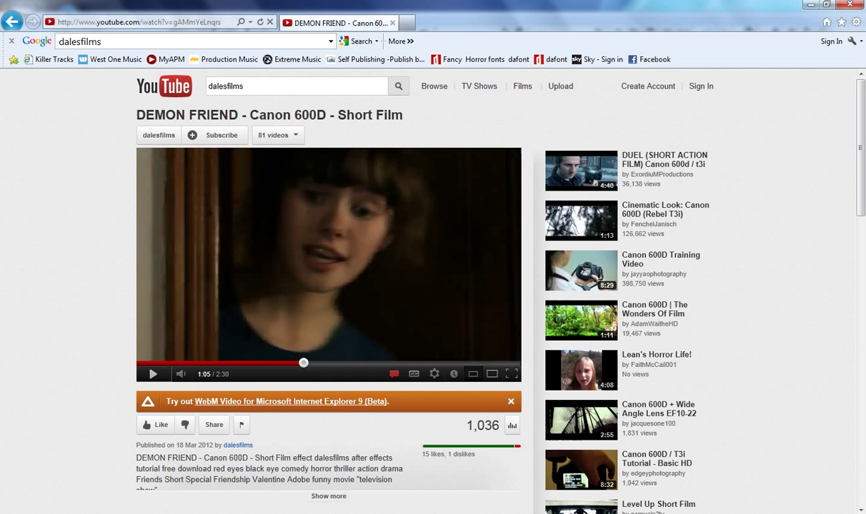
{"action": "left_click", "coordinate": [150, 159]}
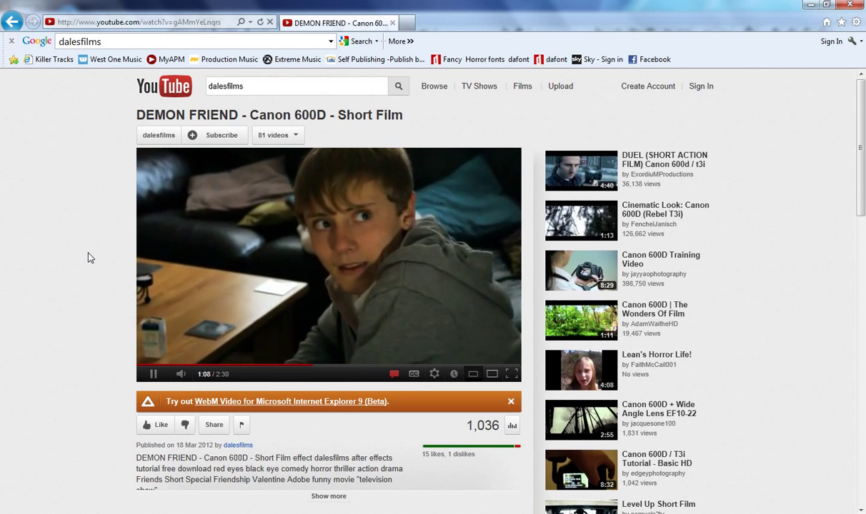
{"action": "left_click", "coordinate": [303, 506]}
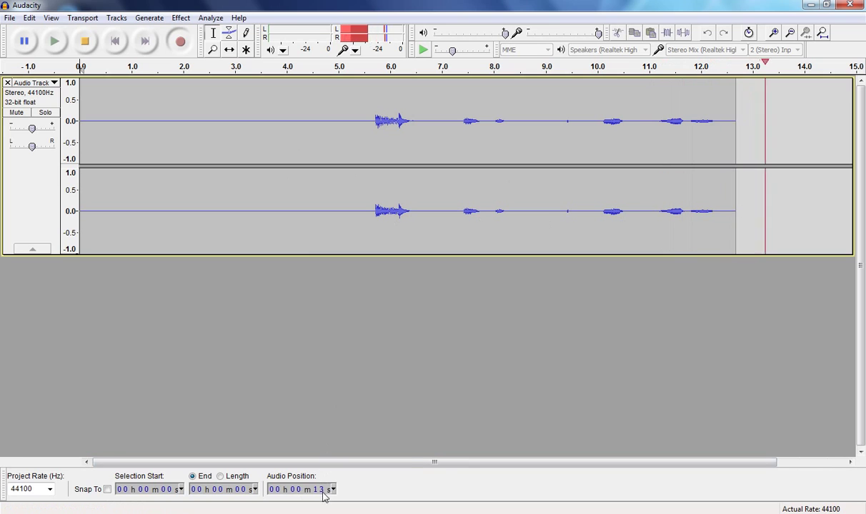
{"action": "key", "text": "alt+Tab"}
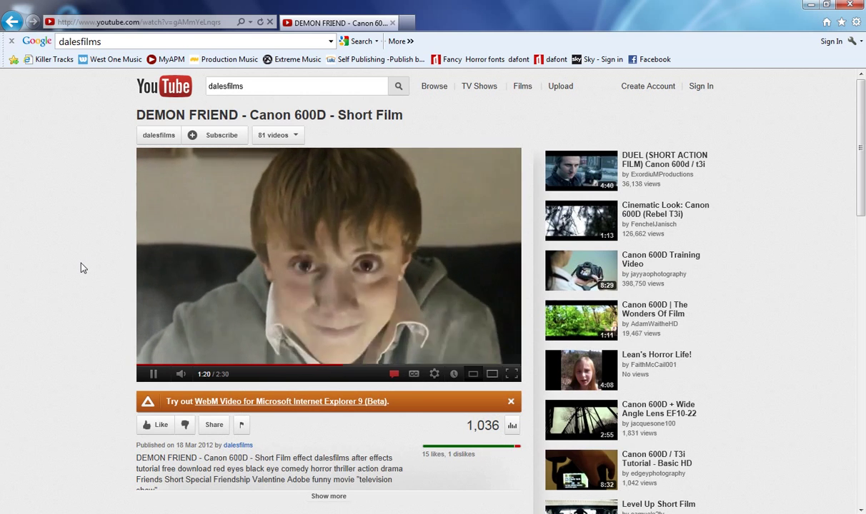
{"action": "left_click", "coordinate": [175, 251]}
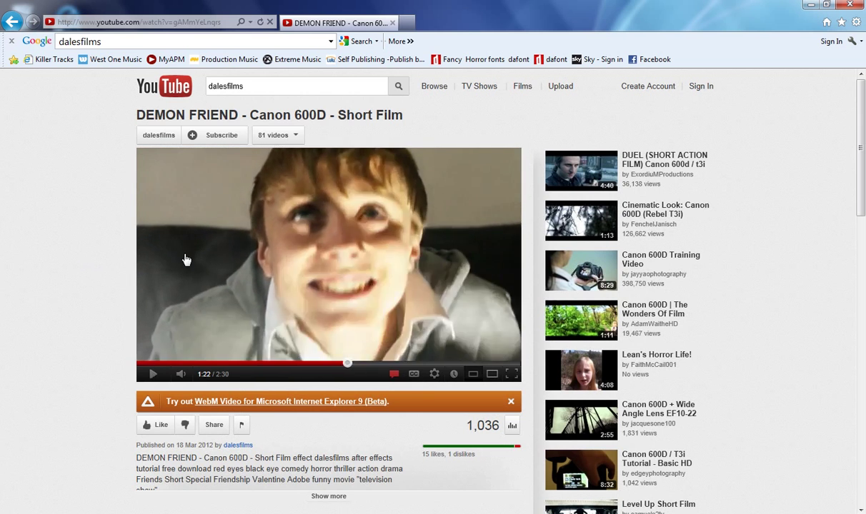
{"action": "key", "text": "alt+Tab"}
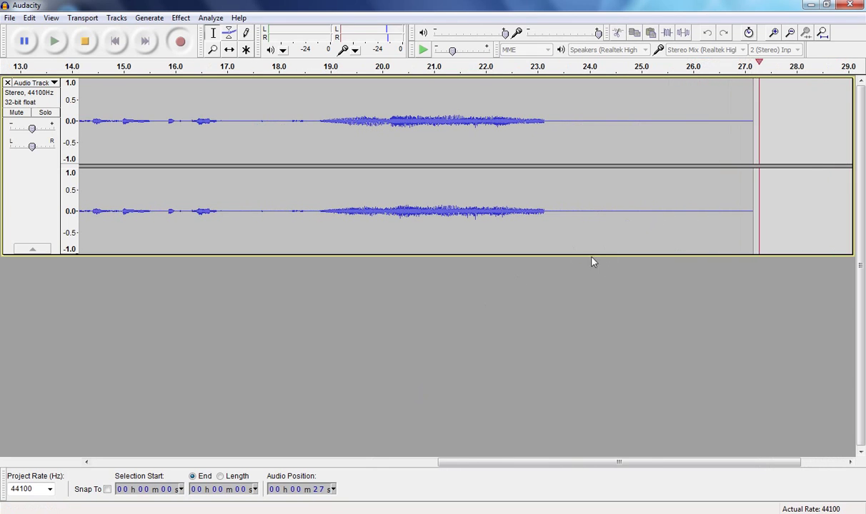
{"action": "left_click", "coordinate": [84, 42]}
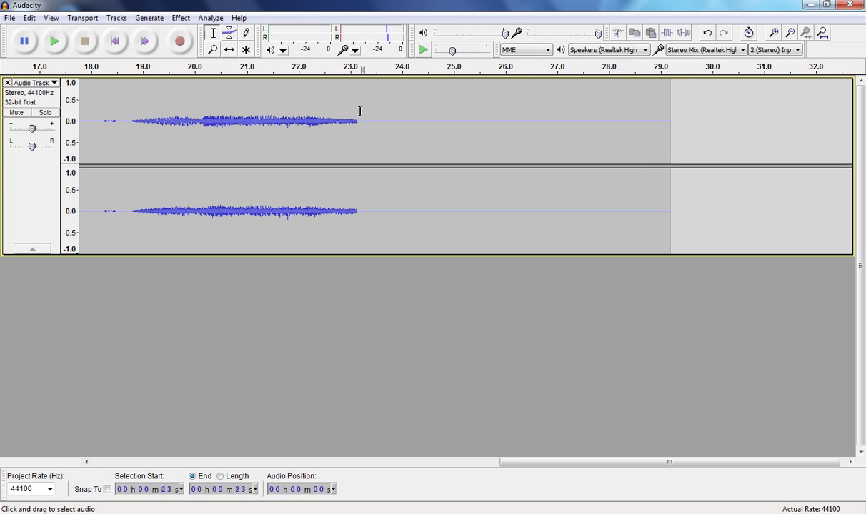
Delete the silent tail from 23 s and the leading 0–6 s silence, then zoom out.
{"action": "left_click_drag", "start_coordinate": [360, 109], "coordinate": [678, 143]}
{"action": "key", "text": "Delete"}
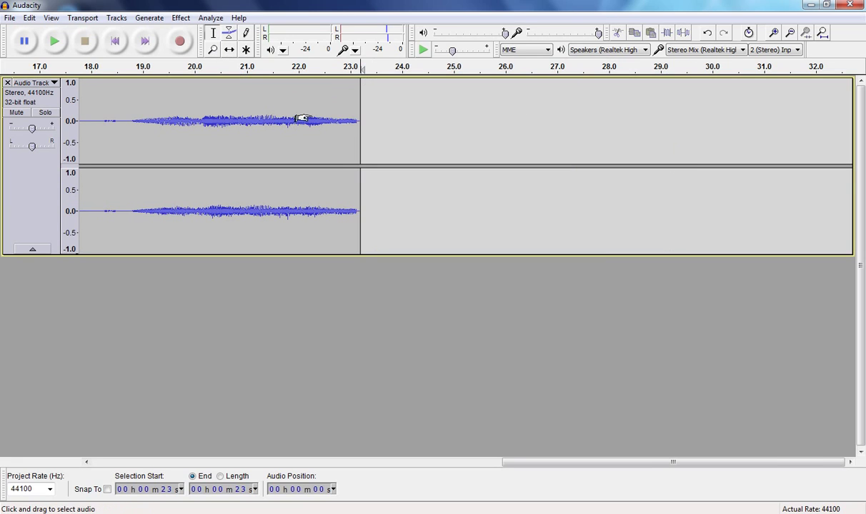
{"action": "left_click", "coordinate": [115, 40]}
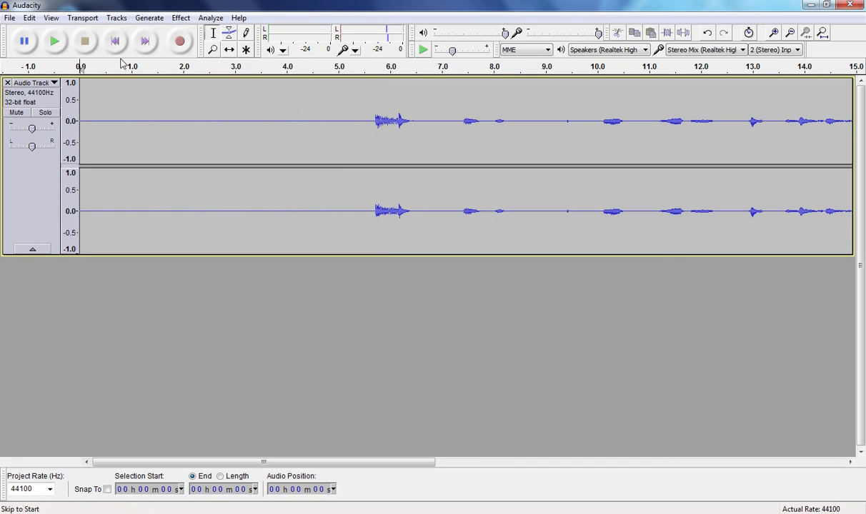
{"action": "left_click", "coordinate": [375, 121]}
{"action": "left_click_drag", "start_coordinate": [374, 121], "coordinate": [4, 129]}
{"action": "key", "text": "Delete"}
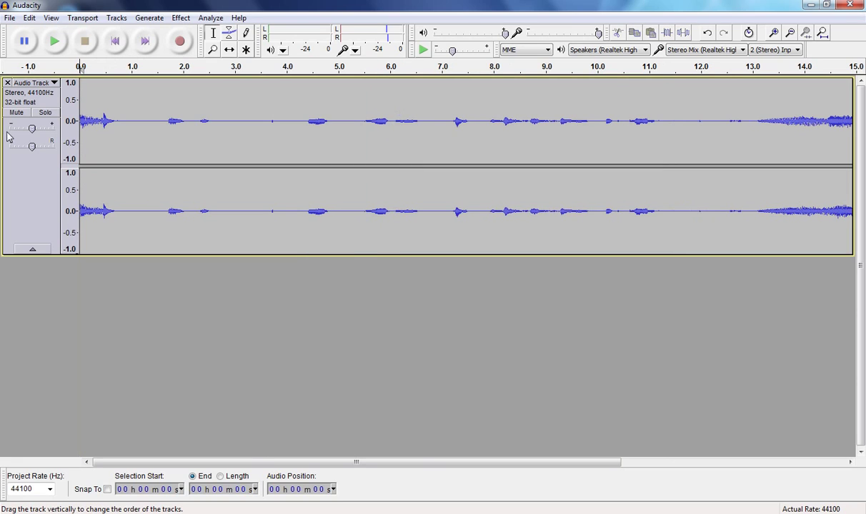
{"action": "key", "text": "ctrl+3"}
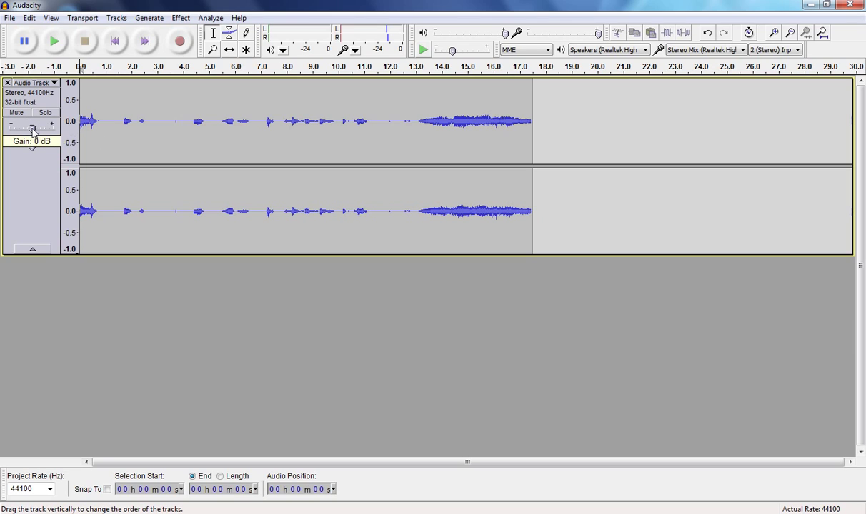
Raise the track gain slightly above 0 dB and play the recording back to check loudness.
{"action": "left_click_drag", "start_coordinate": [32, 129], "coordinate": [38, 129]}
{"action": "key", "text": "space"}
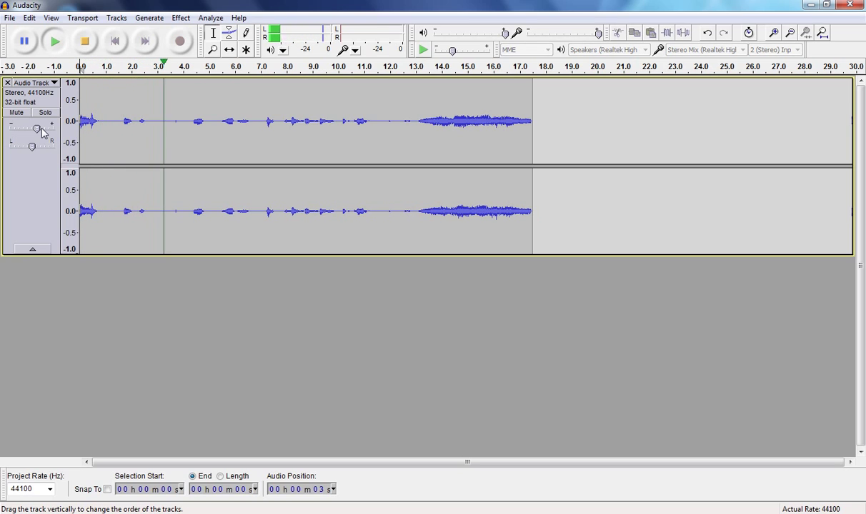
{"action": "key", "text": "space"}
{"action": "left_click", "coordinate": [228, 33]}
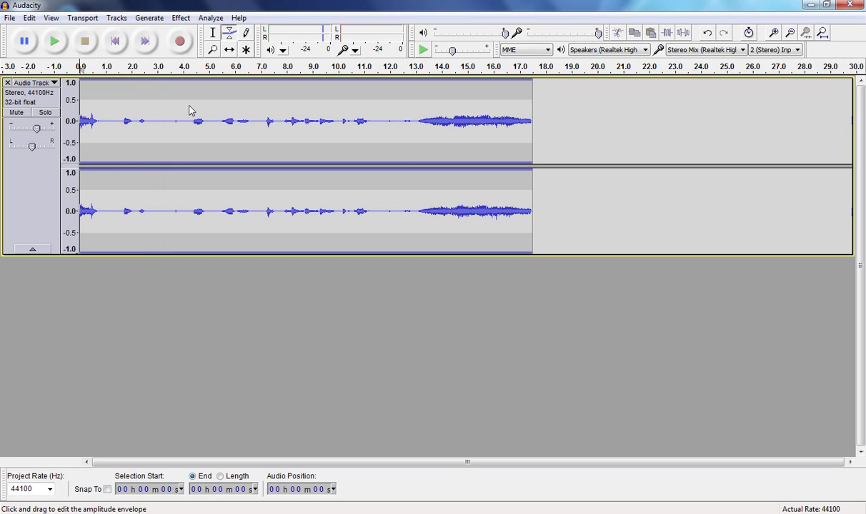
{"action": "left_click", "coordinate": [212, 33]}
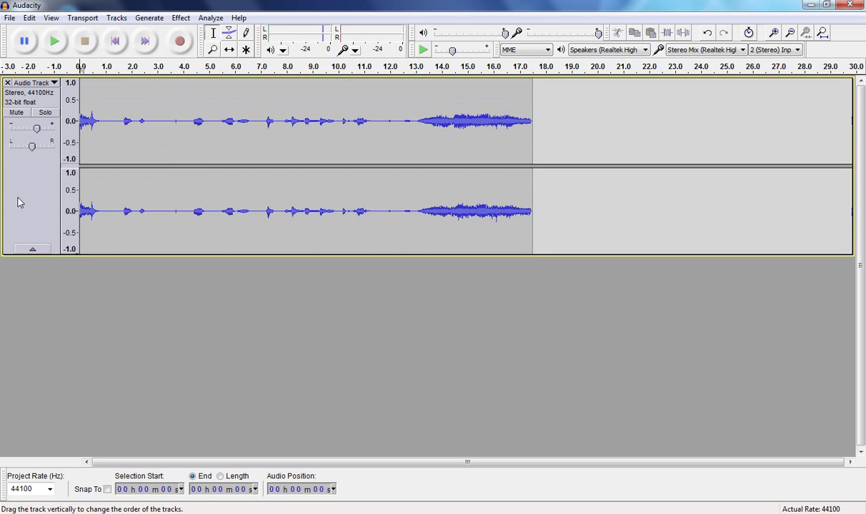
Apply Amplify at 13.8 dB (new peak 0.0 dB) to the whole track, then undo it.
{"action": "left_click", "coordinate": [18, 197]}
{"action": "left_click", "coordinate": [180, 18]}
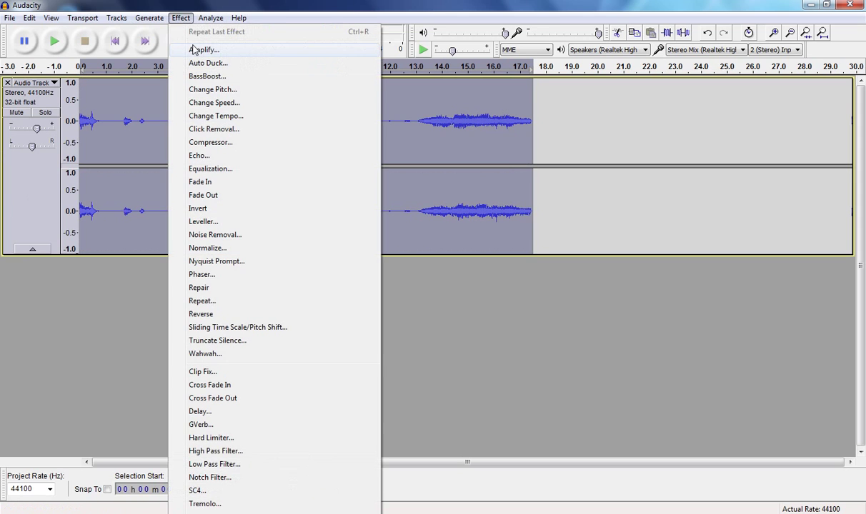
{"action": "left_click", "coordinate": [200, 49]}
{"action": "left_click", "coordinate": [449, 310]}
{"action": "key", "text": "ctrl+z"}
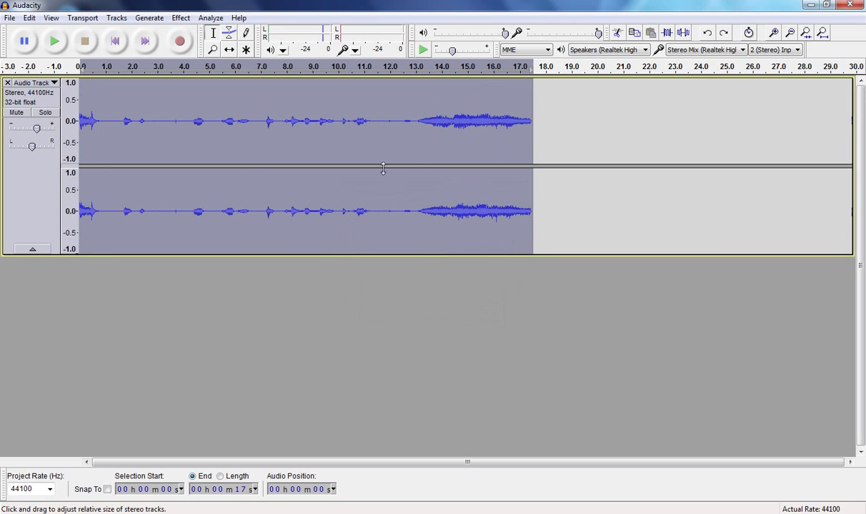